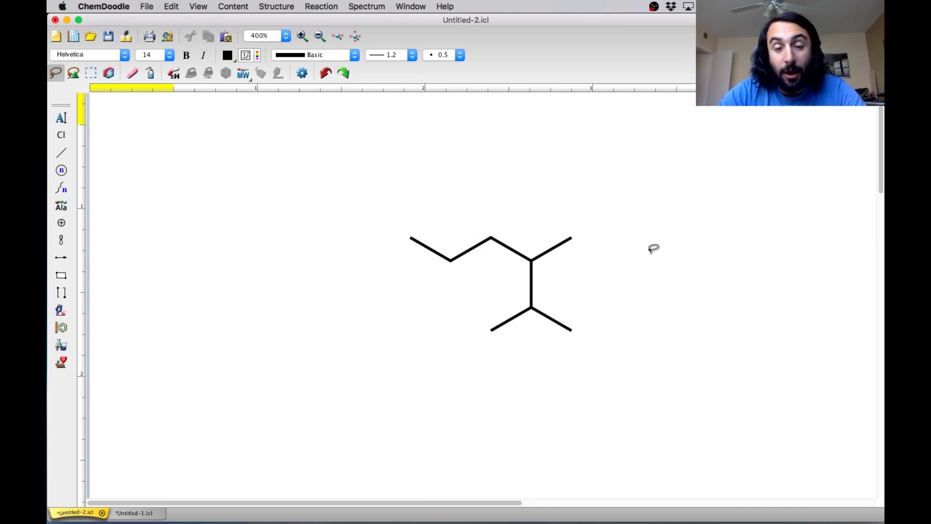
- Click along the carbon atoms of the branched alkane chain on the canvas
left_click(409, 237)
left_click(450, 260)
left_click(491, 238)
left_click(532, 261)
left_click(532, 308)
left_click(571, 331)
left_click(532, 307)
left_click(531, 260)
left_click(491, 238)
left_click(451, 261)
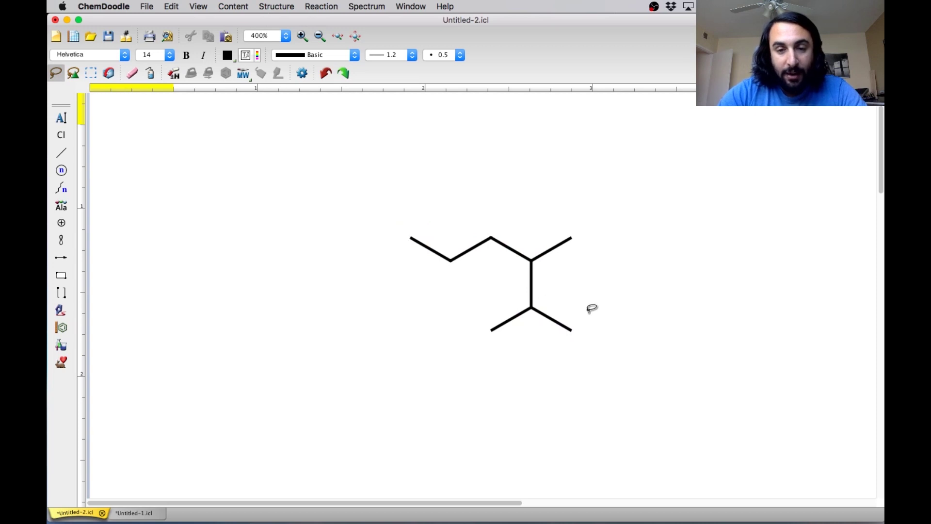
- Attach an updating IUPAC name label, 2,3-Dimethylhexane, to the selected alkane
mouse_move(386, 226)
left_mouse_down()
mouse_move(638, 389)
mouse_move(629, 198)
left_mouse_up()
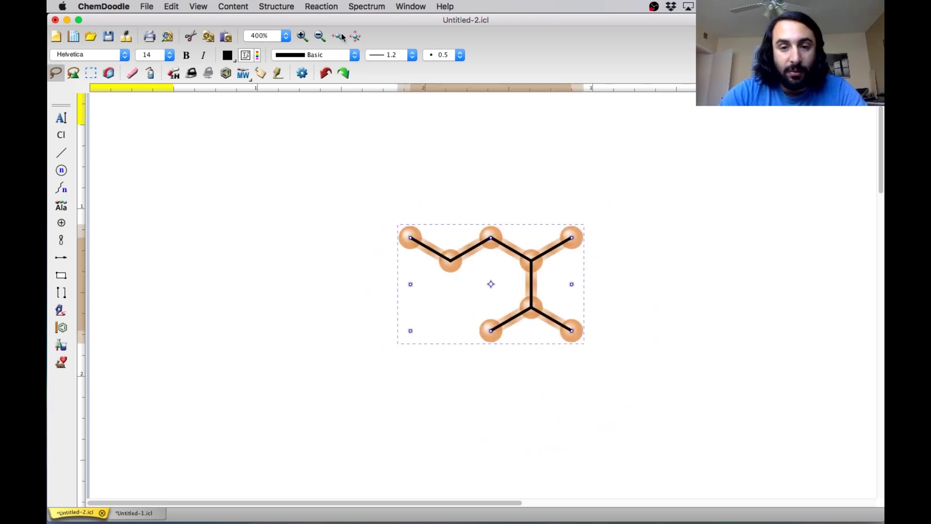
left_click(275, 6)
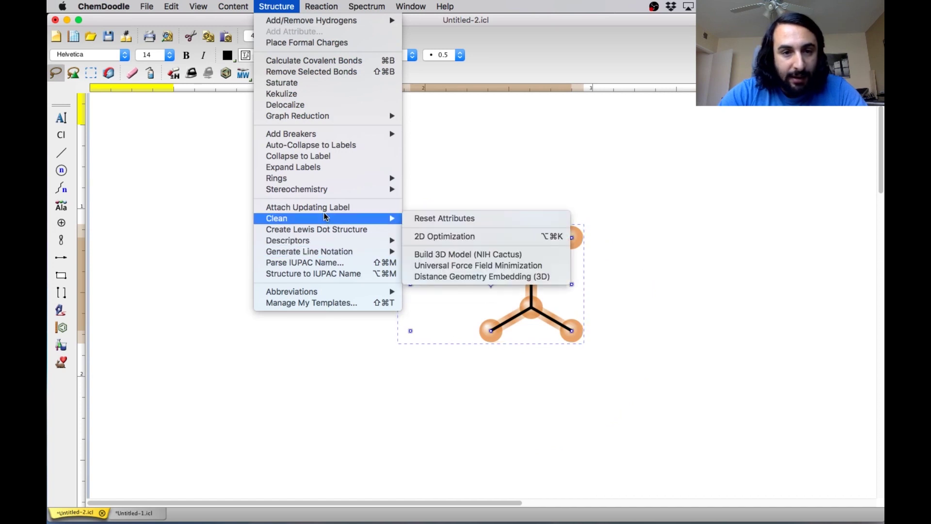
left_click(310, 208)
left_click(531, 292)
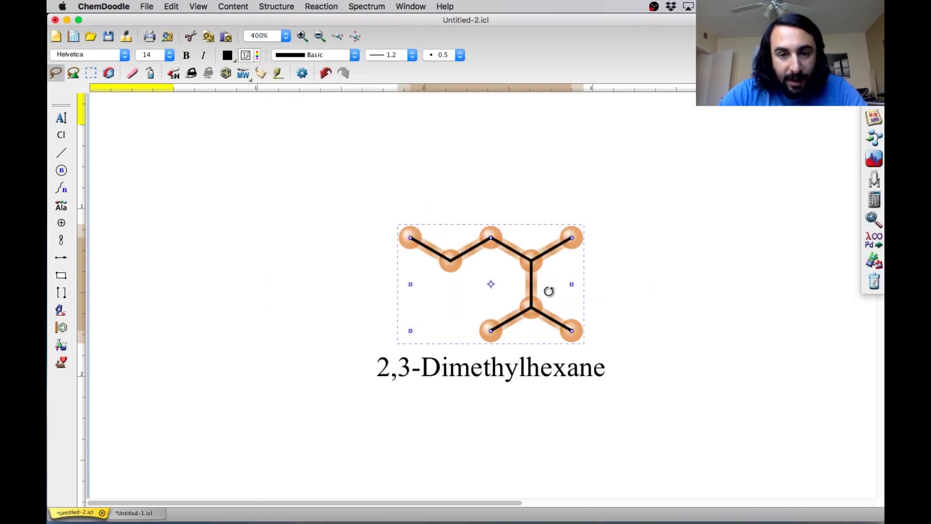
left_click(665, 270)
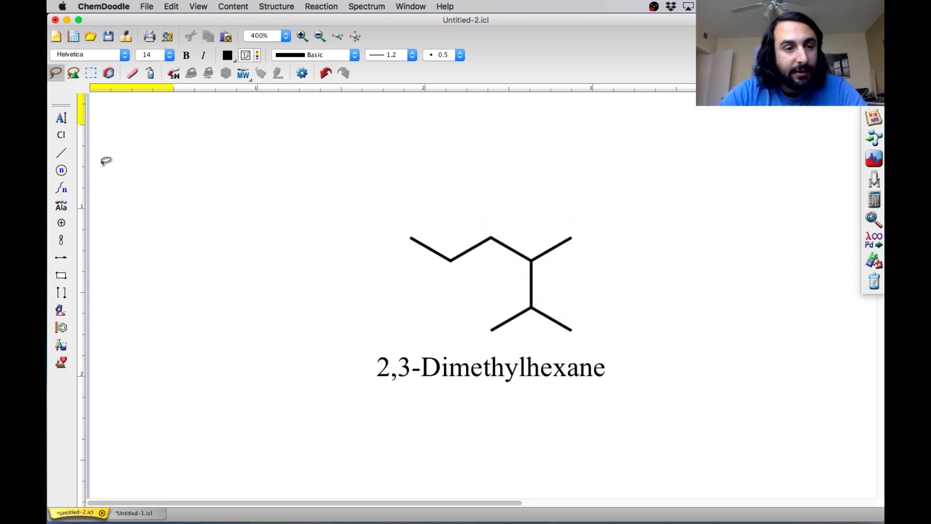
- Extend the upper-right methyl into a propyl branch, making 4-Isopropylheptane
left_click(61, 152)
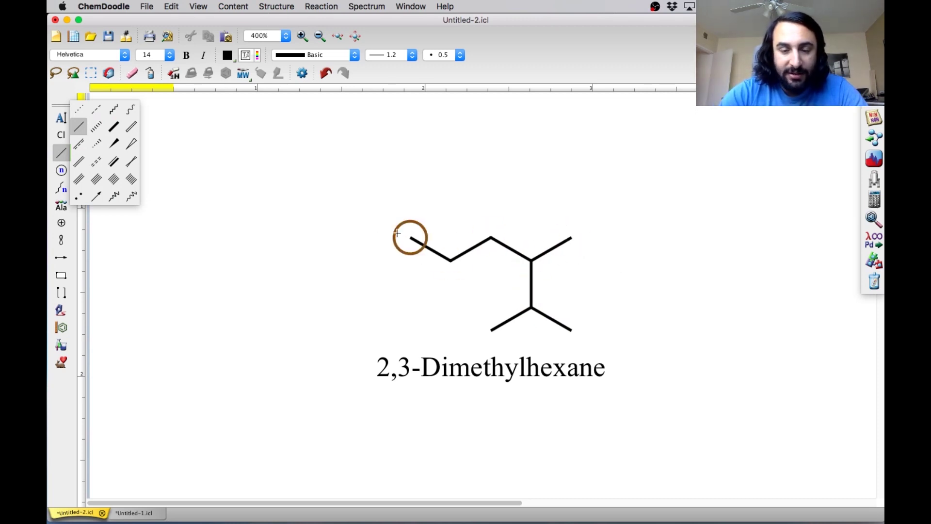
left_click_drag(571, 237, 571, 238)
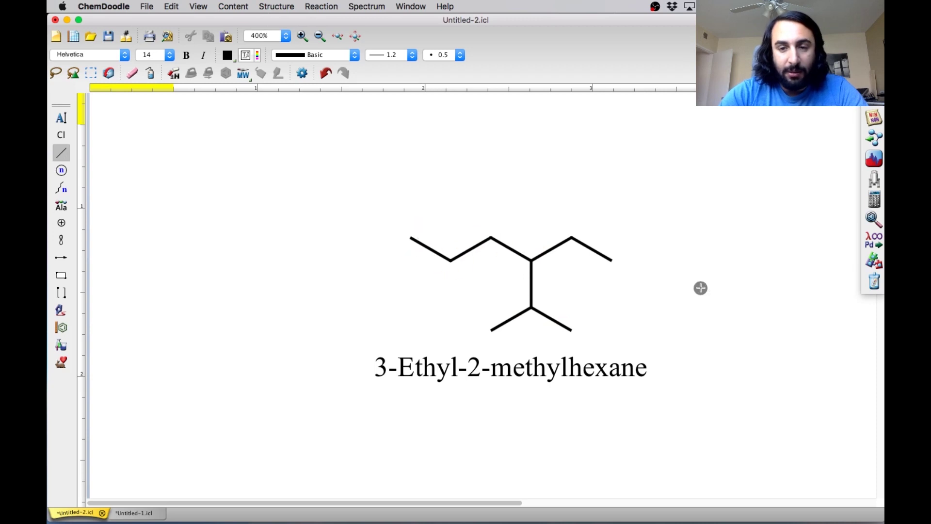
left_click(612, 260)
left_click_drag(648, 247, 652, 238)
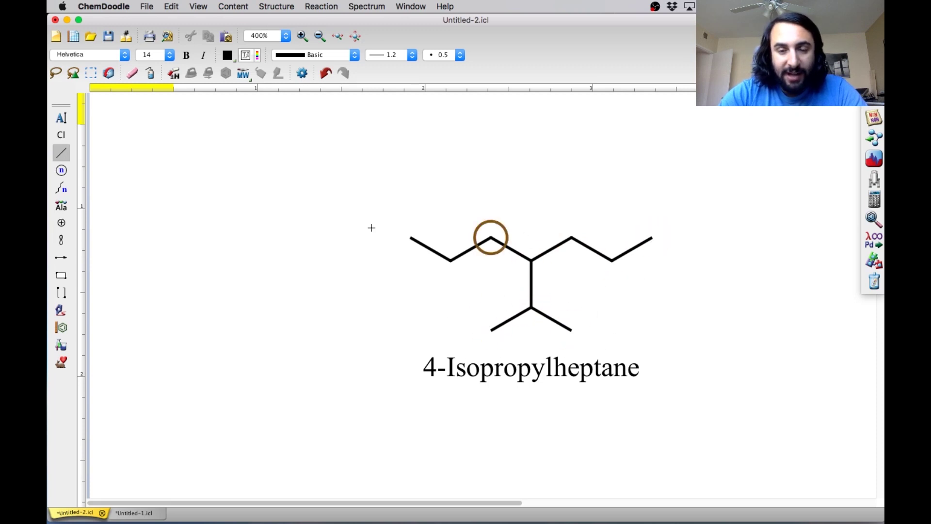
- Delete the 4-Isopropylheptane molecule and its name label
double_click(54, 72)
key("BackSpace")
left_click(574, 357)
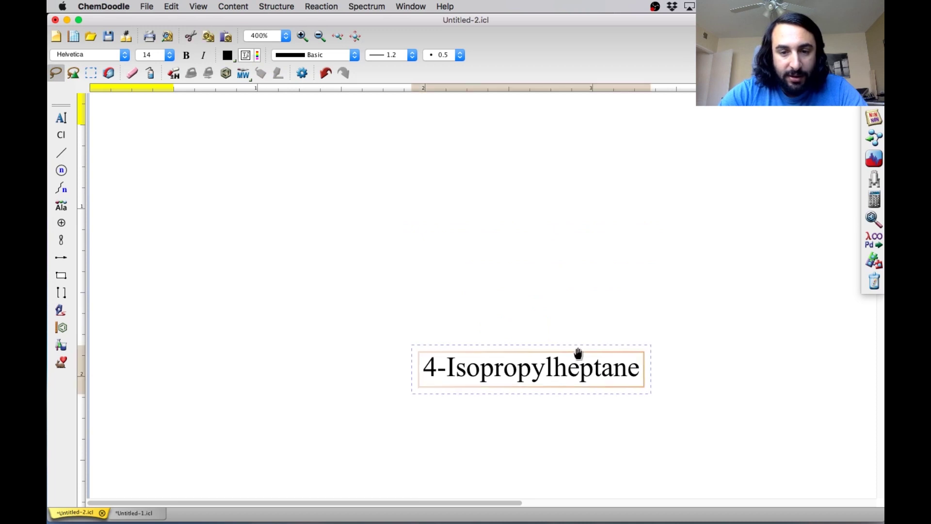
key("BackSpace")
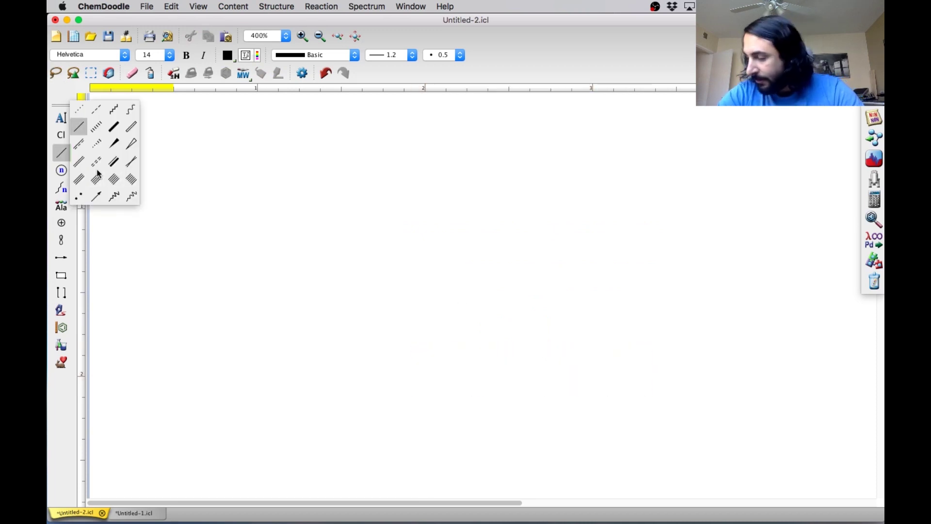
- Draw a benzene ring, fuse a second ring onto its edge, and shift the naphthalene right
left_click(61, 170)
left_click(78, 188)
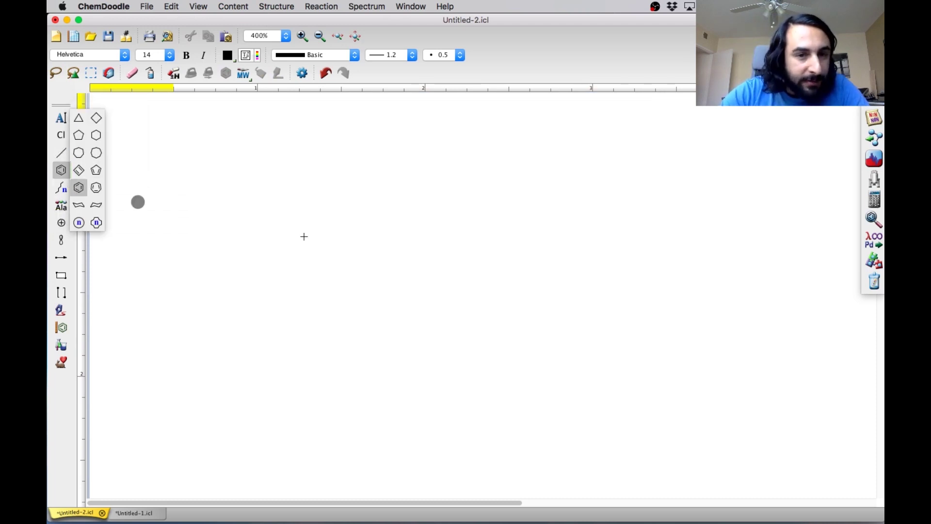
left_click(324, 241)
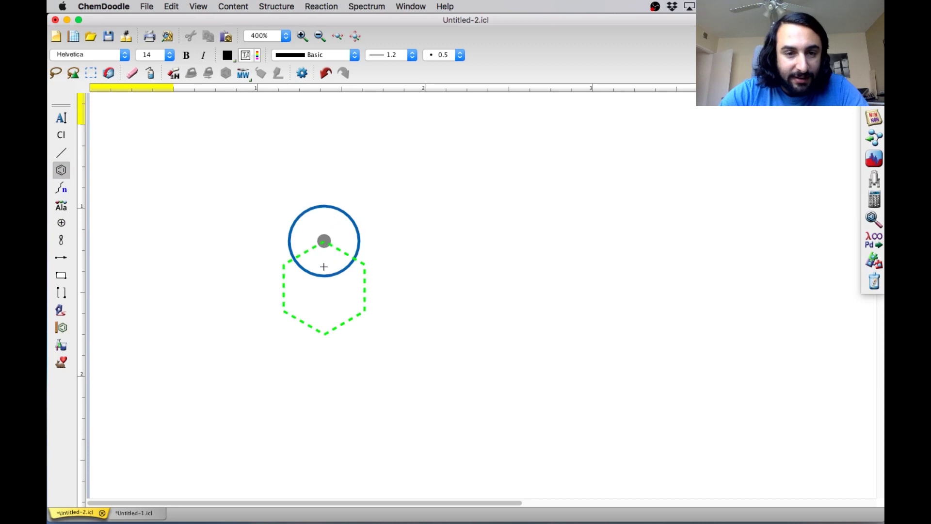
left_click_drag(365, 264, 417, 305)
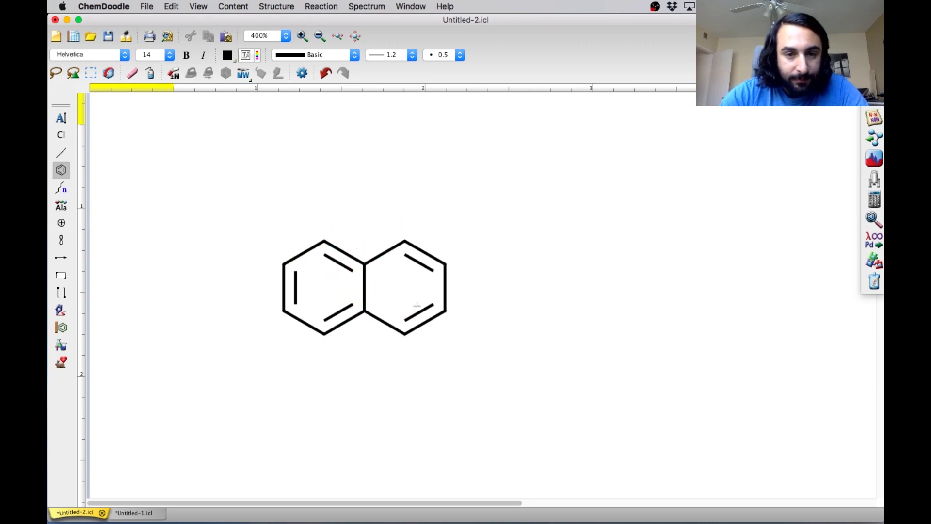
left_click(56, 72)
mouse_move(396, 271)
left_mouse_down()
mouse_move(526, 287)
mouse_move(467, 282)
left_mouse_up()
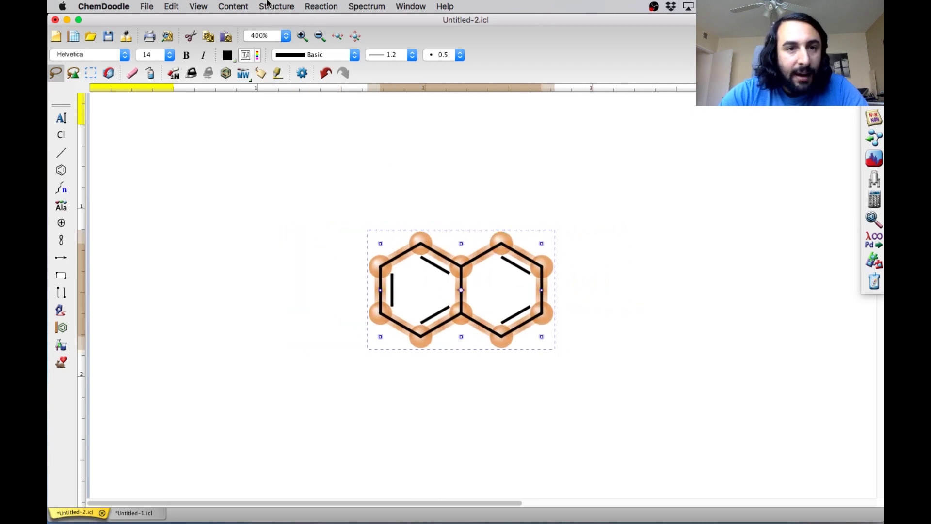
- Add an updating IUPAC name label reading 'Naphthalene' under the fused rings
left_click(276, 7)
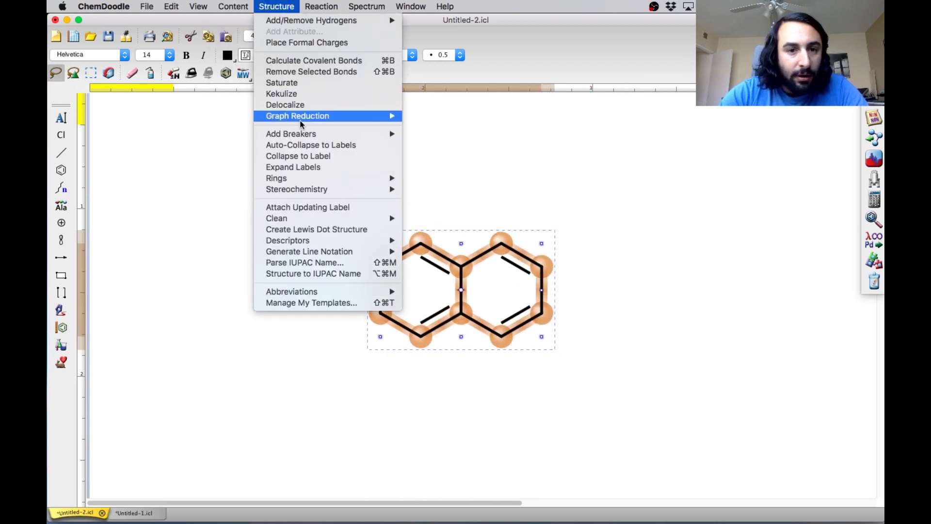
left_click(307, 207)
left_click(545, 291)
left_click(603, 301)
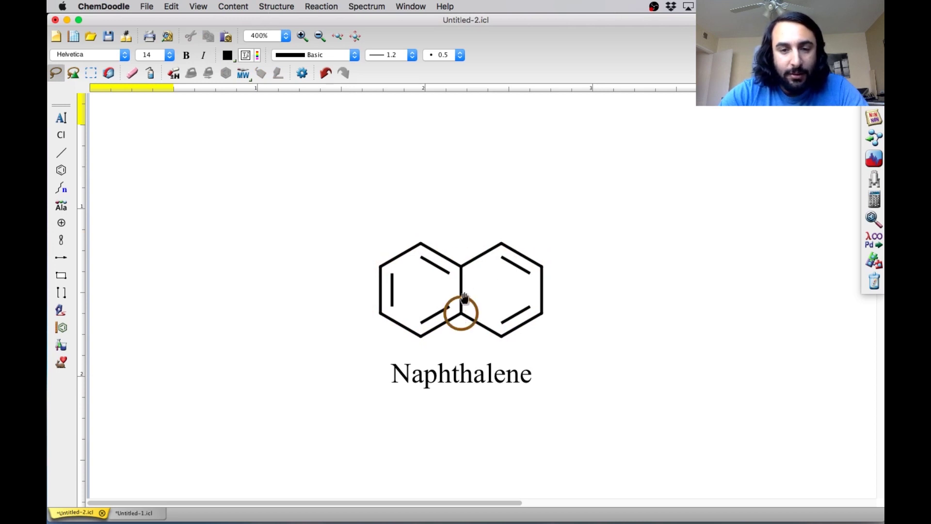
- Try a methyl on the top atom of each ring, undoing each one
left_click(61, 156)
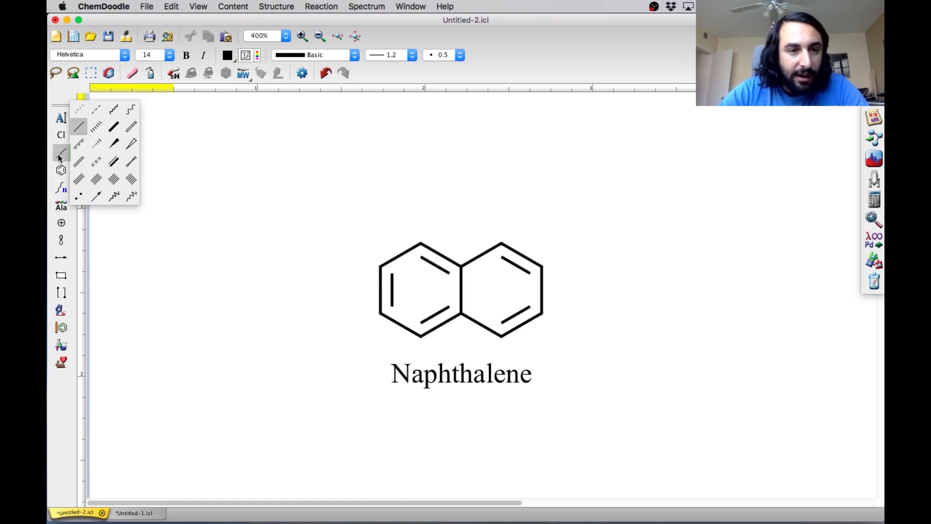
left_click(504, 218)
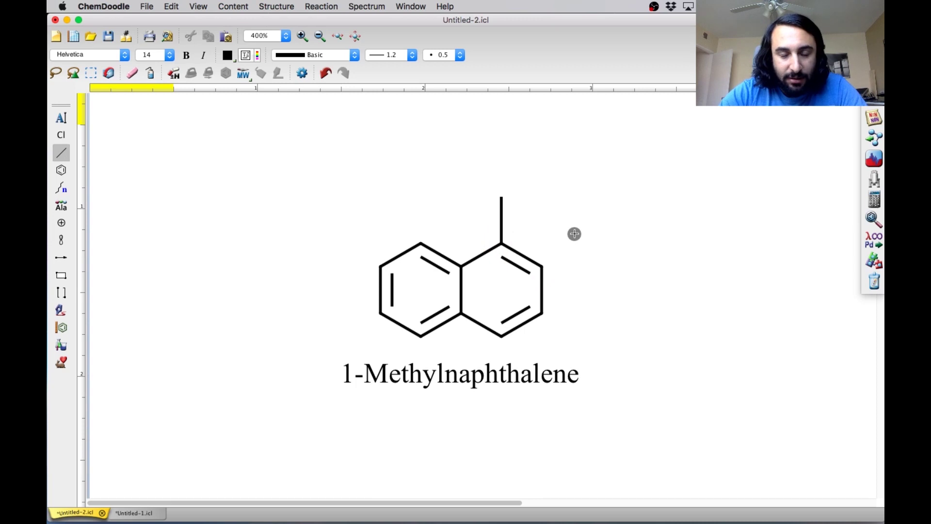
key("super+z")
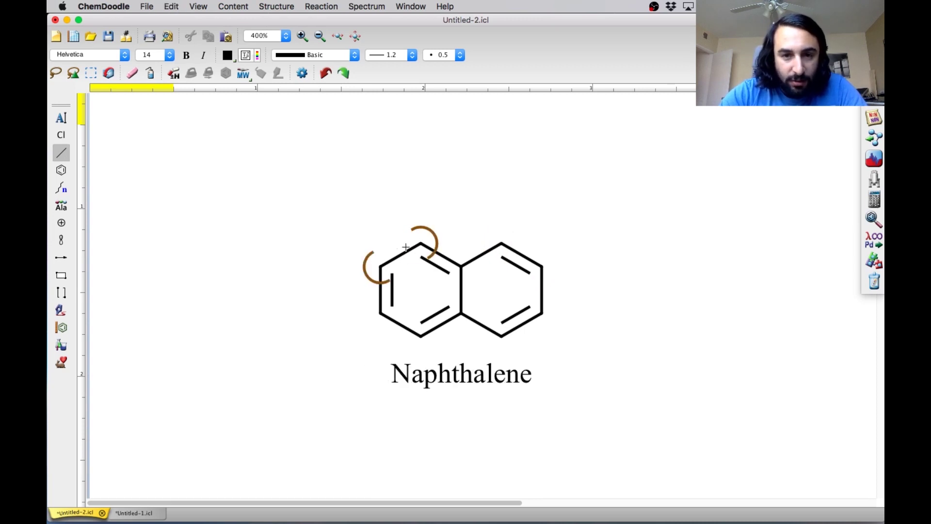
left_click_drag(420, 242, 420, 232)
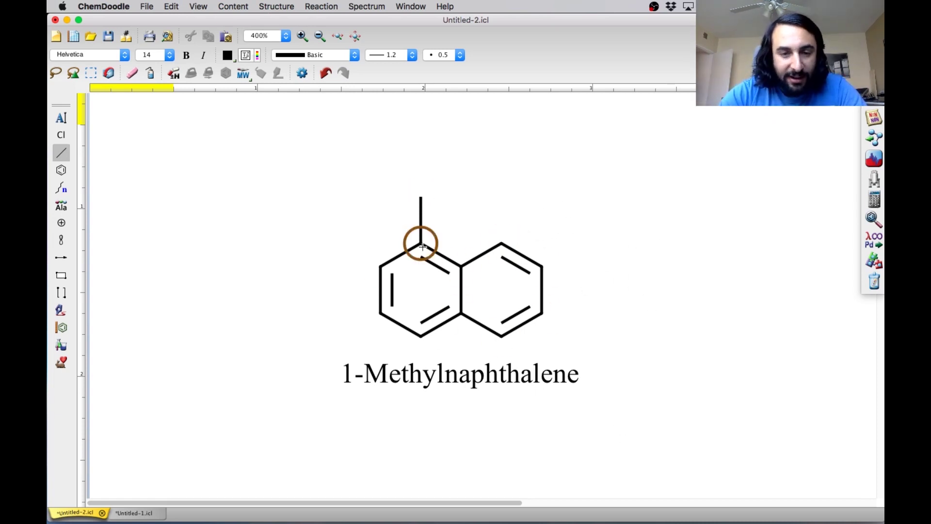
key("super+z")
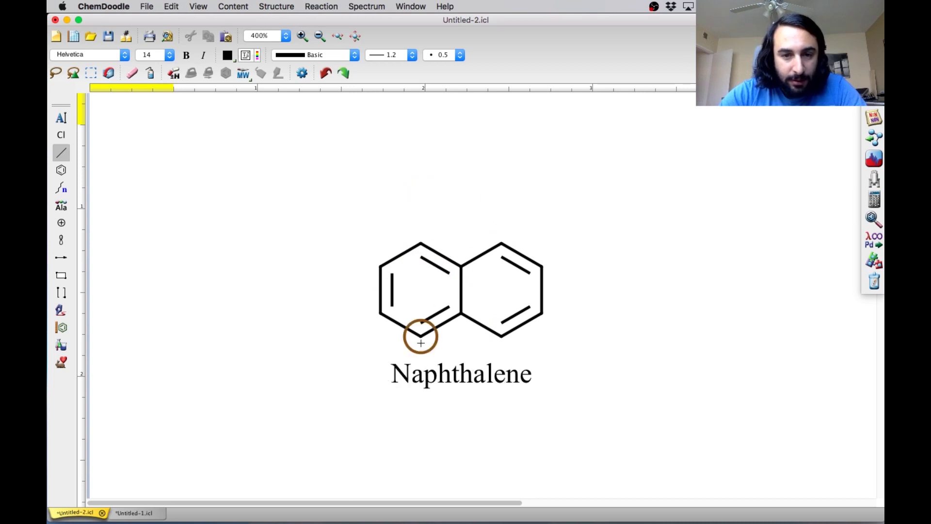
- Try a methyl below the left ring, then the right ring, undoing both
left_click_drag(422, 342, 421, 383)
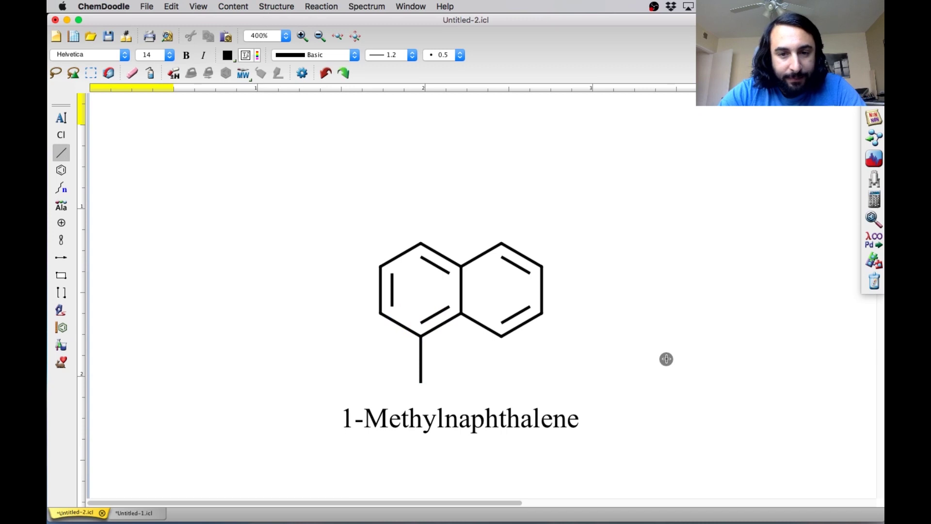
key("super+z")
left_click_drag(501, 336, 502, 382)
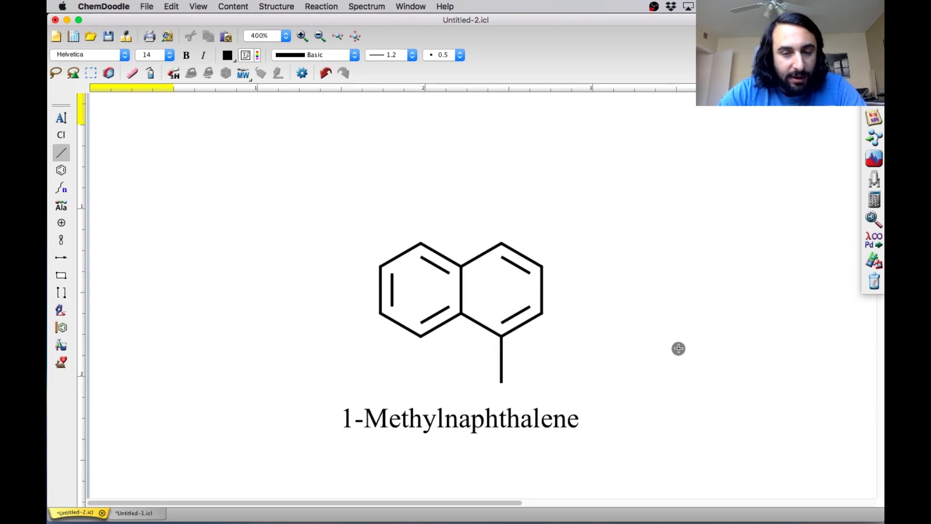
key("super+z")
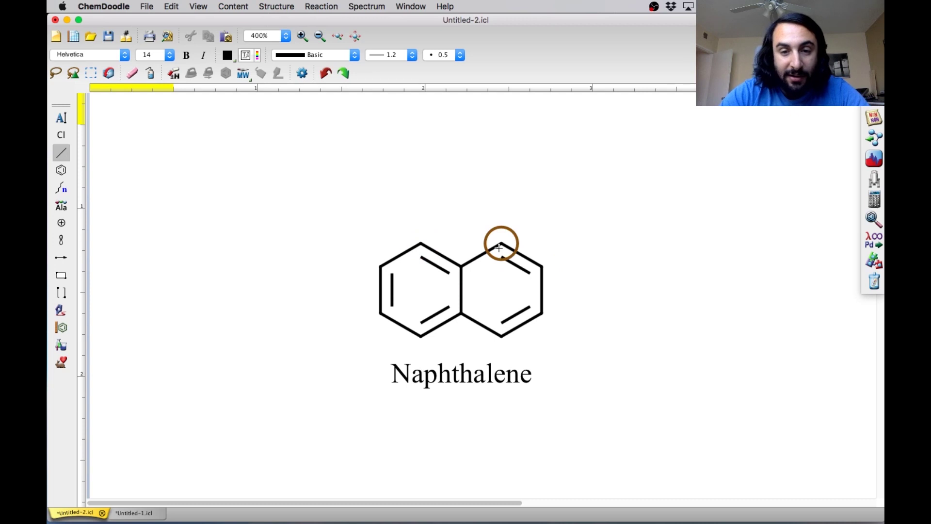
left_click_drag(502, 242, 502, 197)
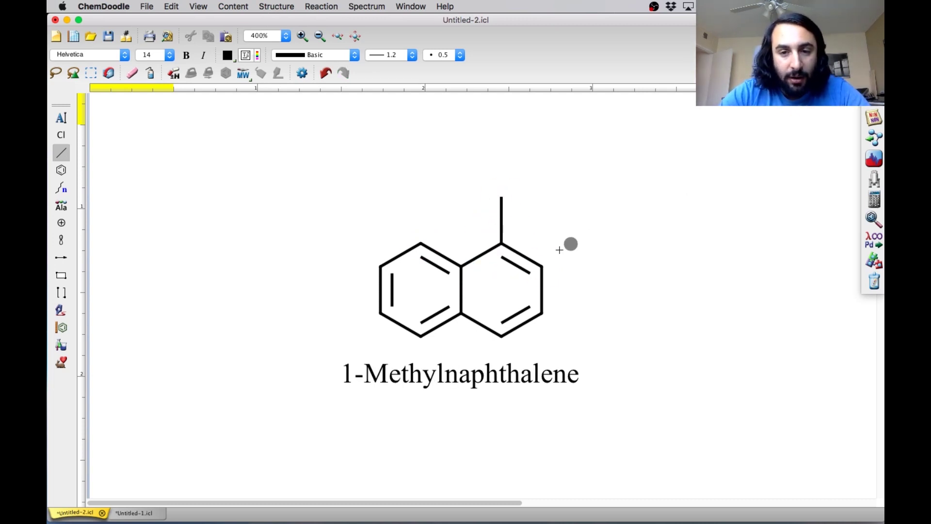
left_click_drag(541, 268, 582, 243)
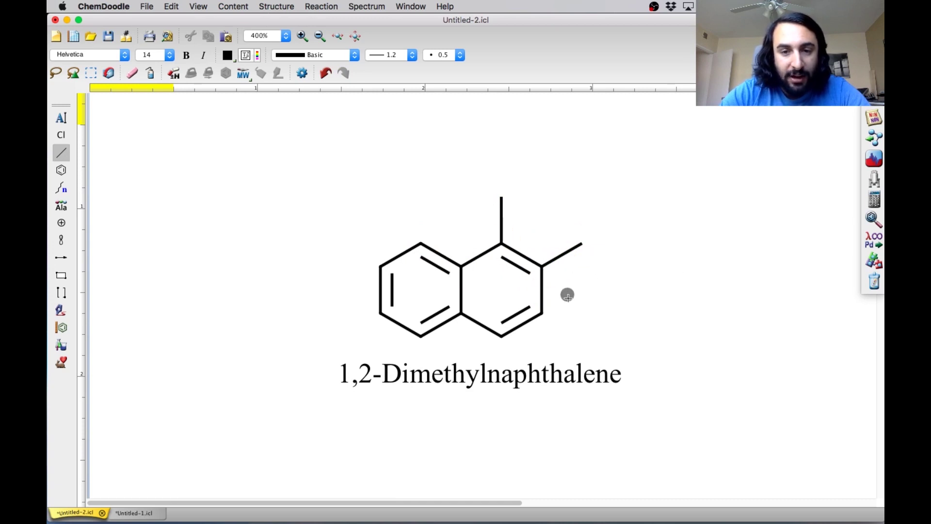
key("super+z")
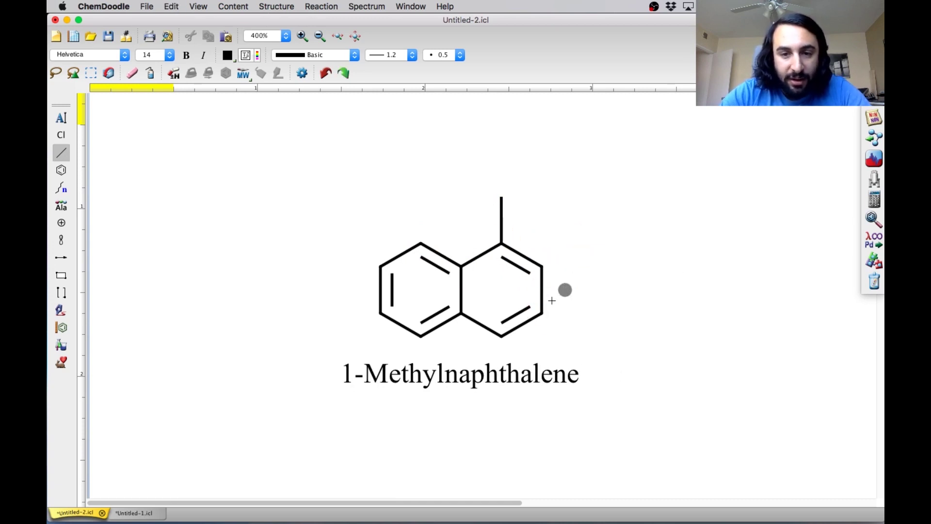
left_click_drag(541, 312, 582, 336)
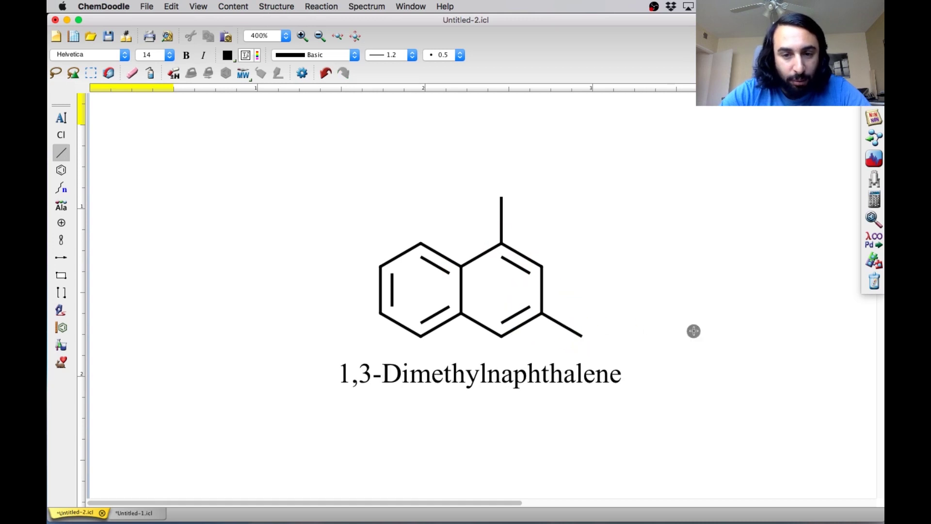
key("super+z")
left_click_drag(501, 336, 501, 345)
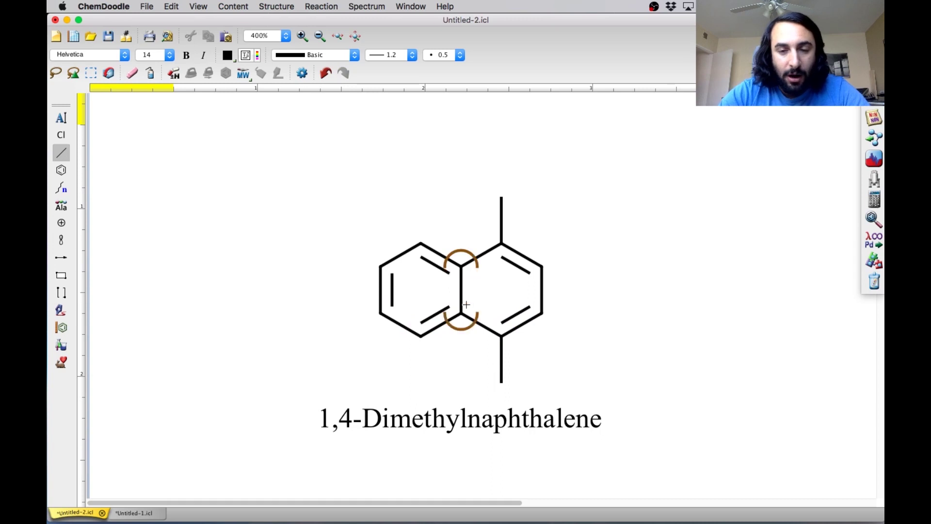
key("super+z")
left_click_drag(421, 335, 422, 369)
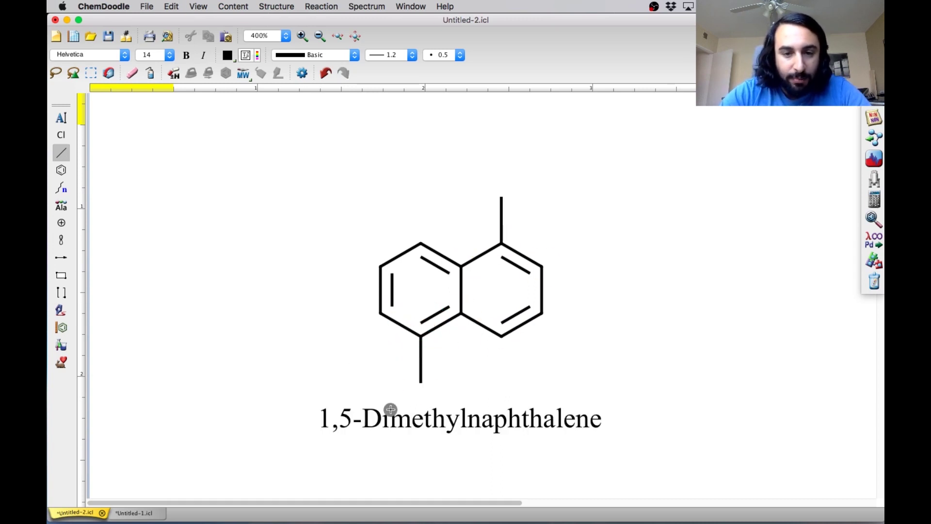
key("super+z")
left_click_drag(373, 311, 340, 336)
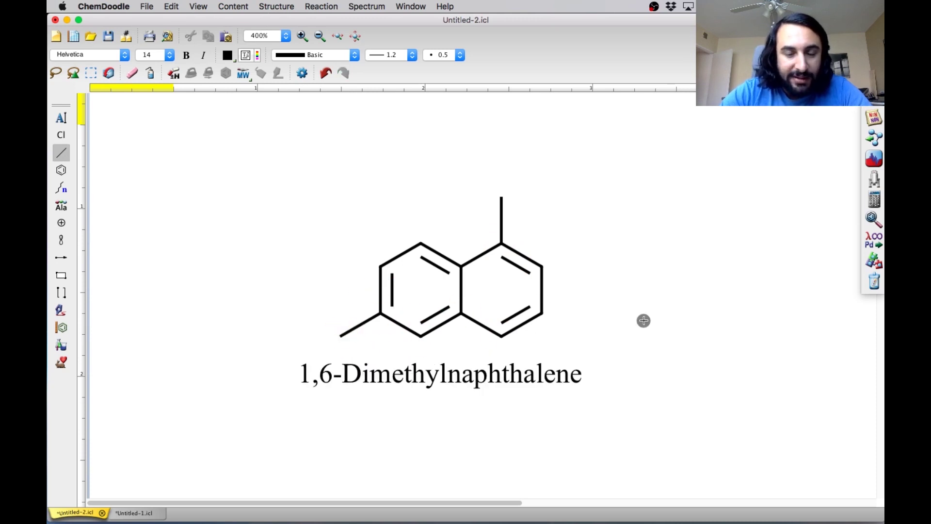
key("super+z")
left_click_drag(379, 267, 340, 243)
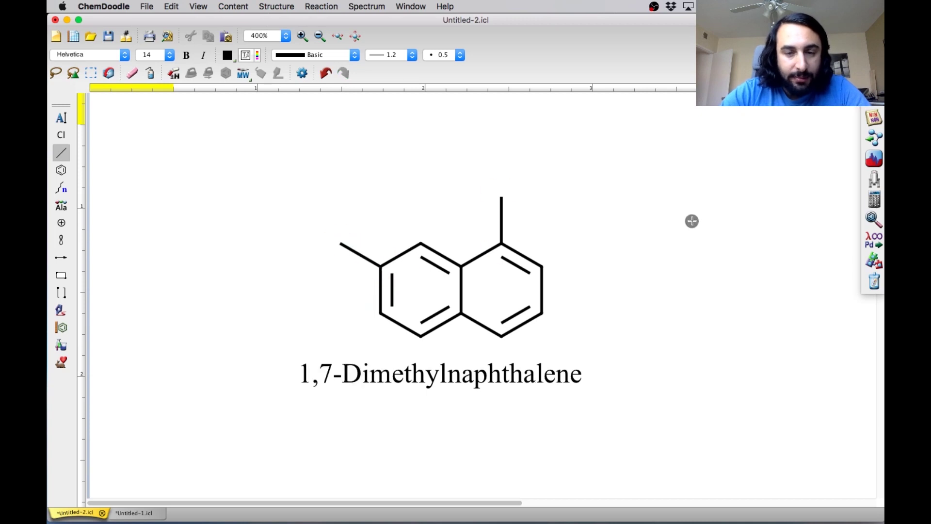
key("super+z")
left_click_drag(420, 243, 421, 196)
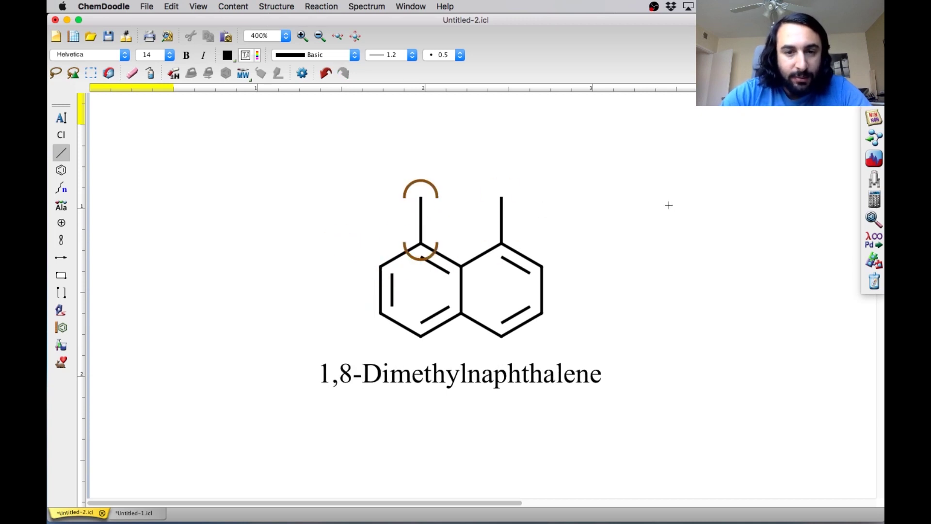
key("super+z")
key("super+z")
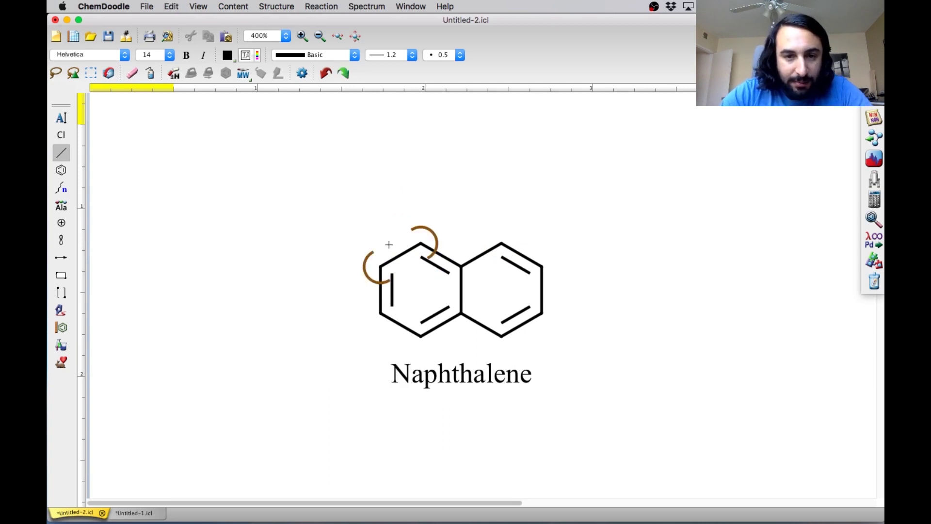
- Add four methyl bonds around both rings, redoing the lower one, giving 1,2,5,7-Tetramethylnaphthalene
left_click_drag(379, 266, 340, 243)
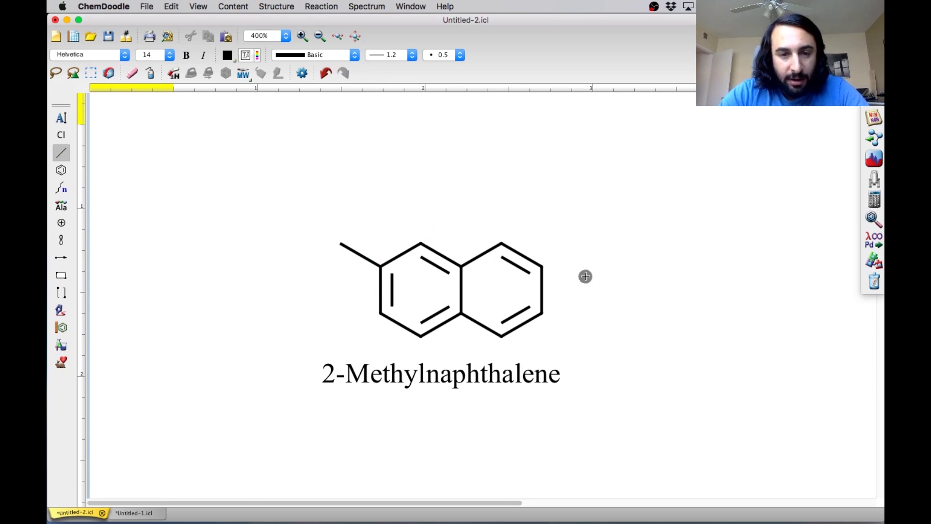
left_click_drag(501, 334, 504, 361)
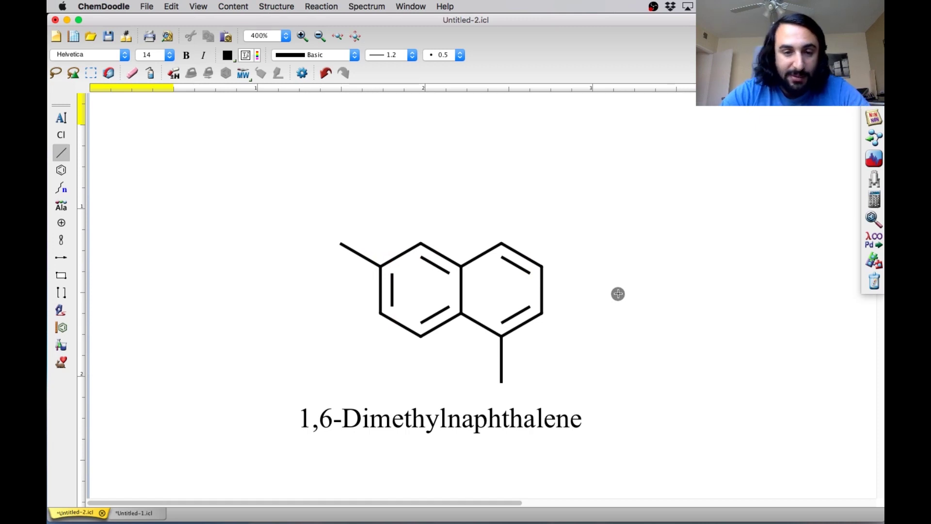
key("super+z")
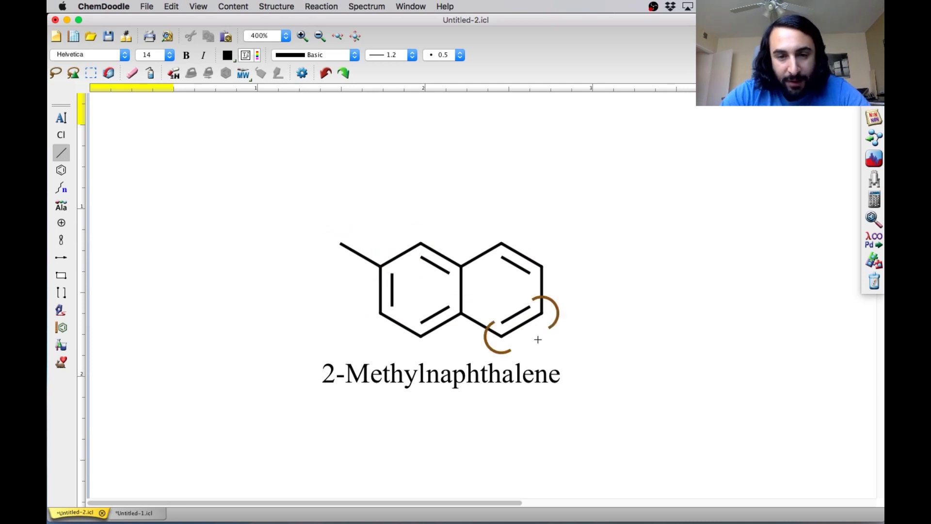
left_click_drag(499, 337, 499, 338)
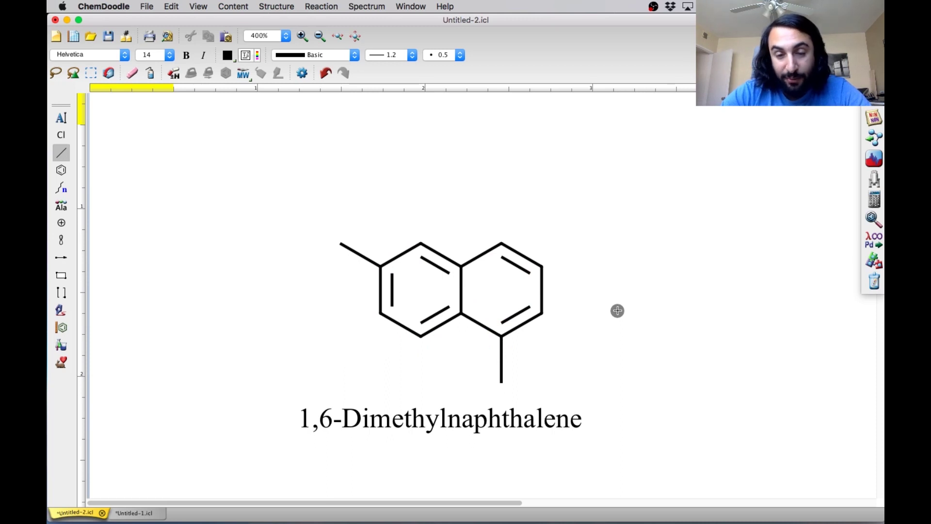
left_click_drag(541, 266, 582, 243)
left_click_drag(420, 243, 421, 196)
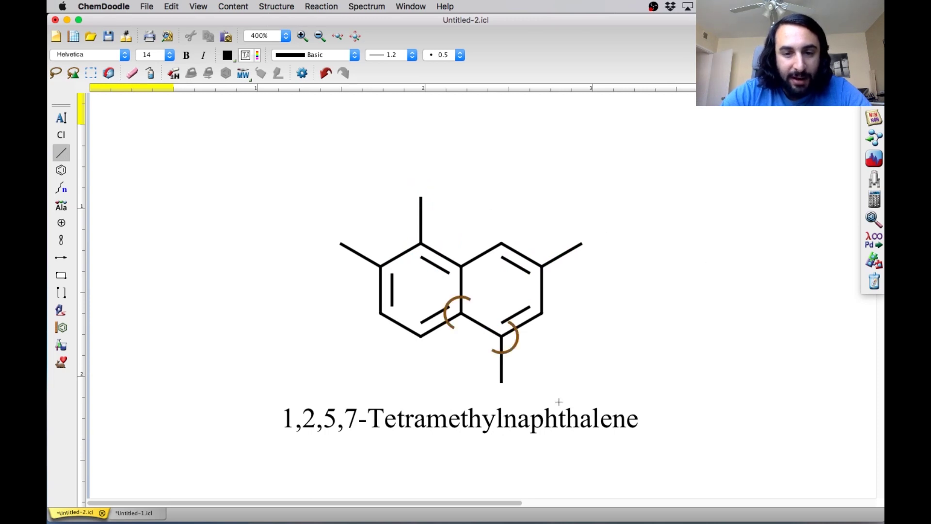